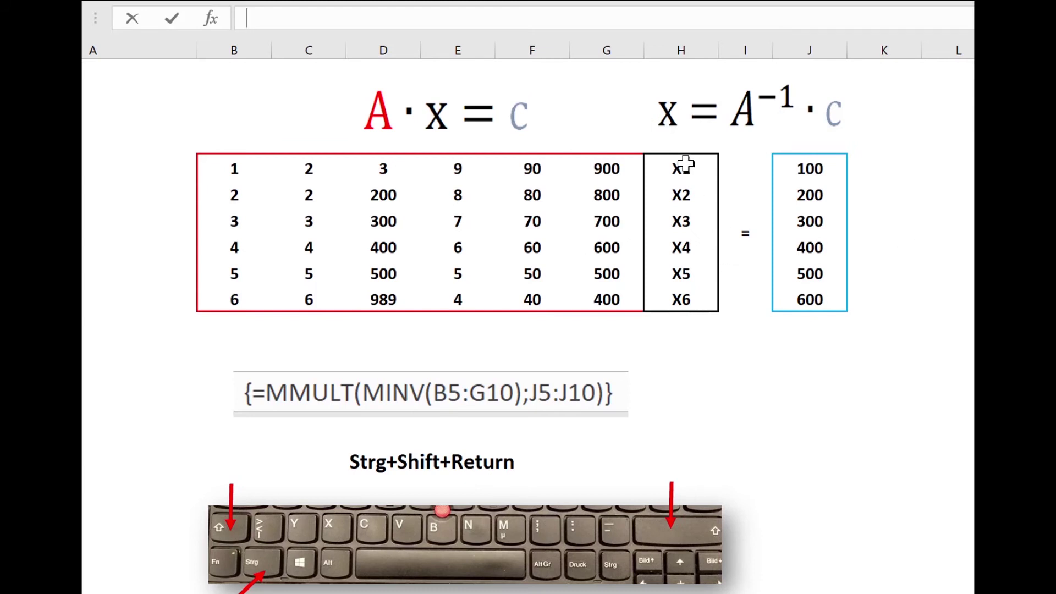
- With H5:H10 selected, replace the X1 placeholder in H5 with the formula start =MMULT(MINV(
drag(685, 164, 670, 300)
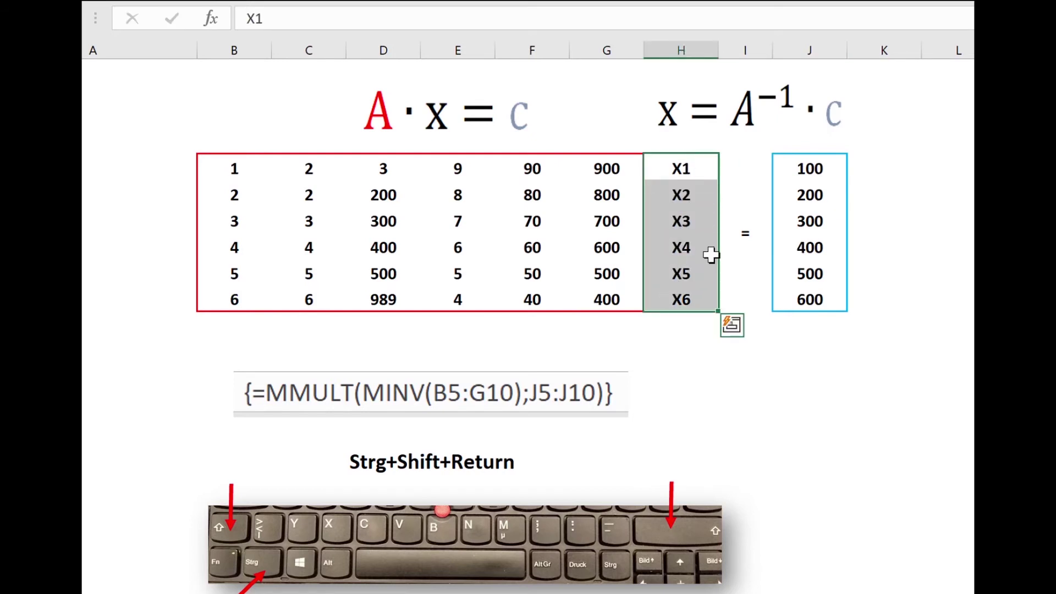
click(264, 18)
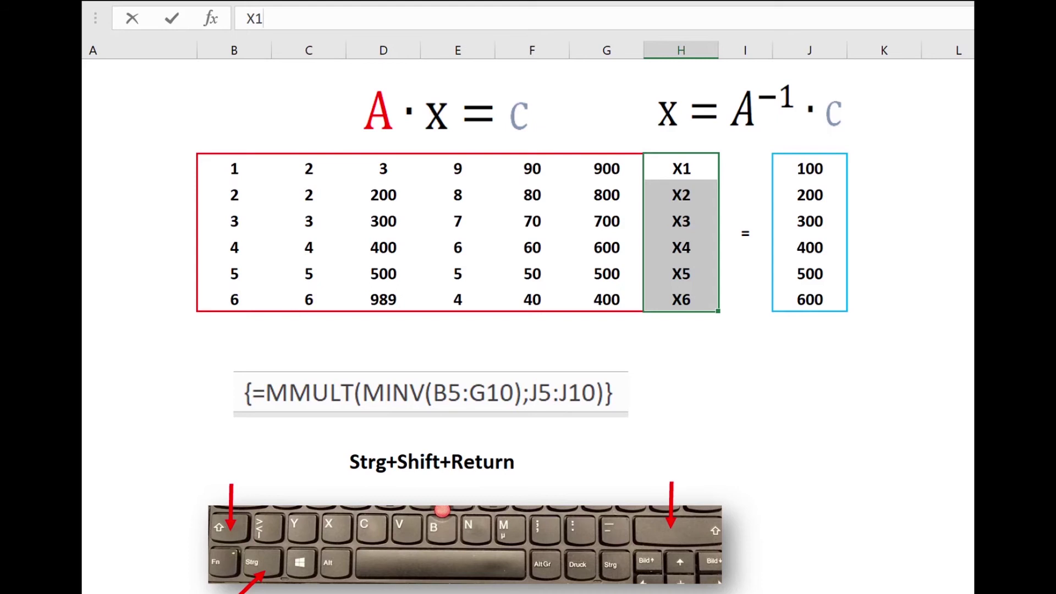
key(BackSpace)
key(BackSpace)
text(=M)
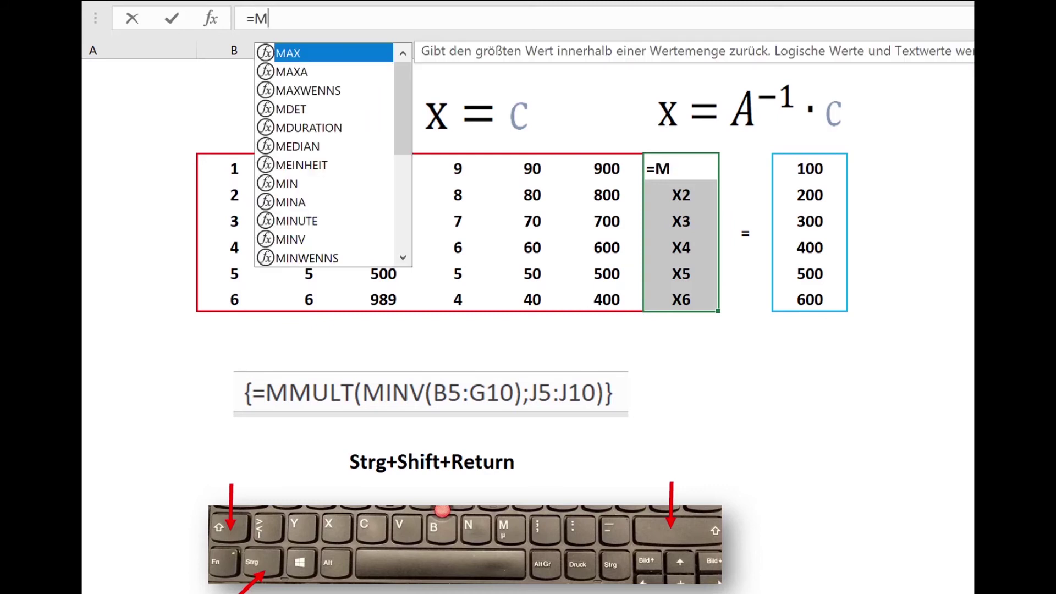
text(M)
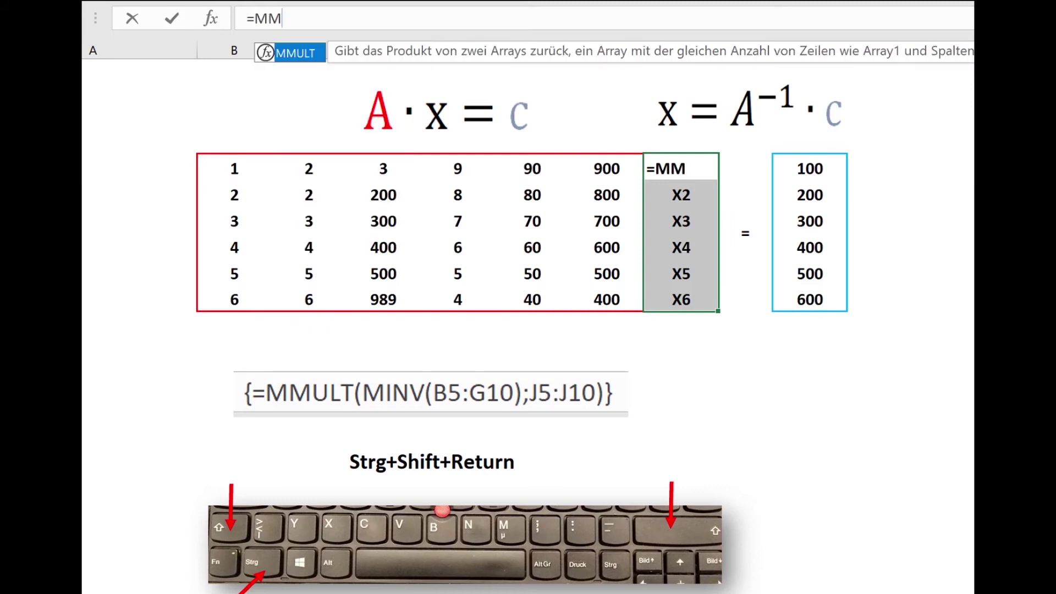
text(ULT)
text(()
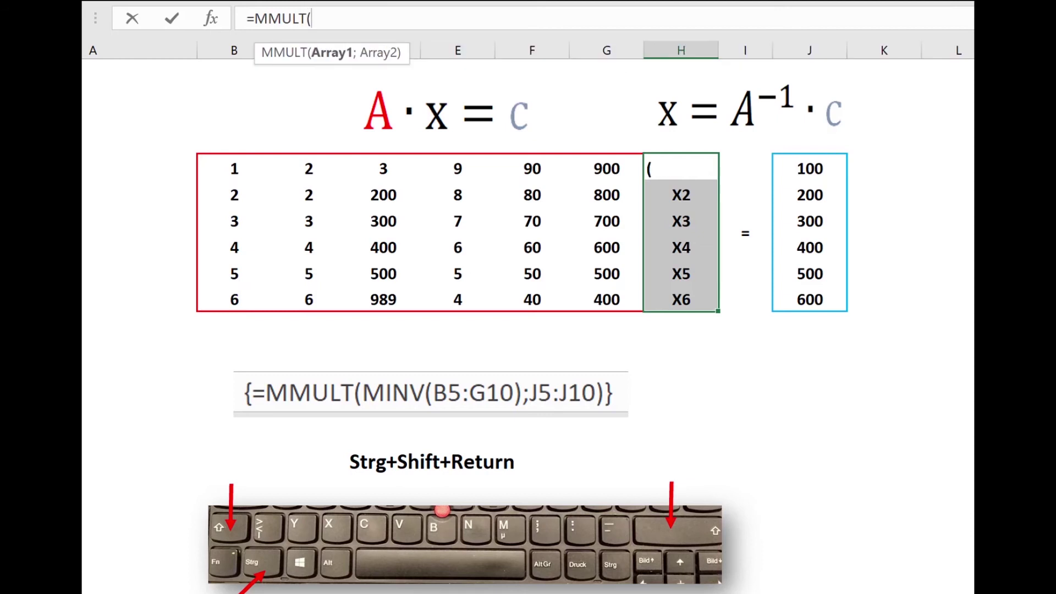
text(MINV)
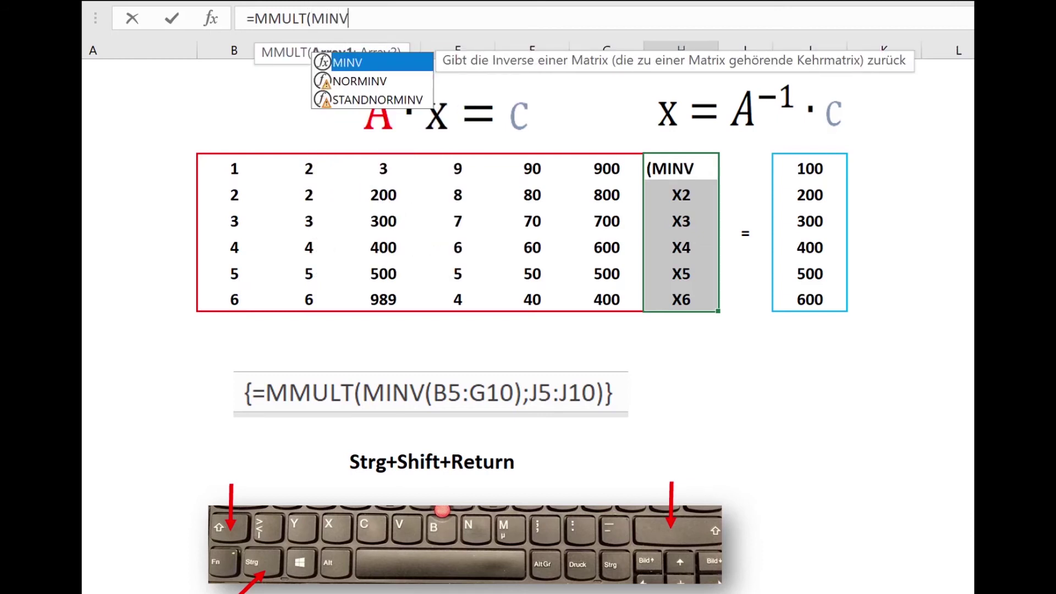
text(()
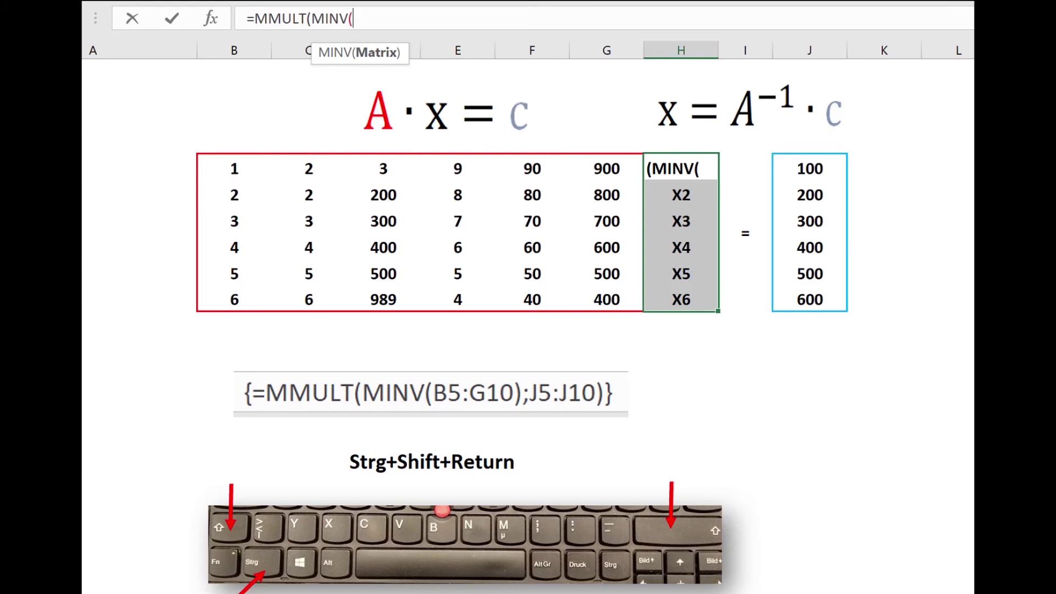
- Complete the formula as =MMULT(MINV(B5:G10);J5:J10) using the coefficient matrix and constants column
mouse_move(232, 165)
mouse_down()
mouse_move(487, 205)
mouse_move(593, 289)
mouse_up()
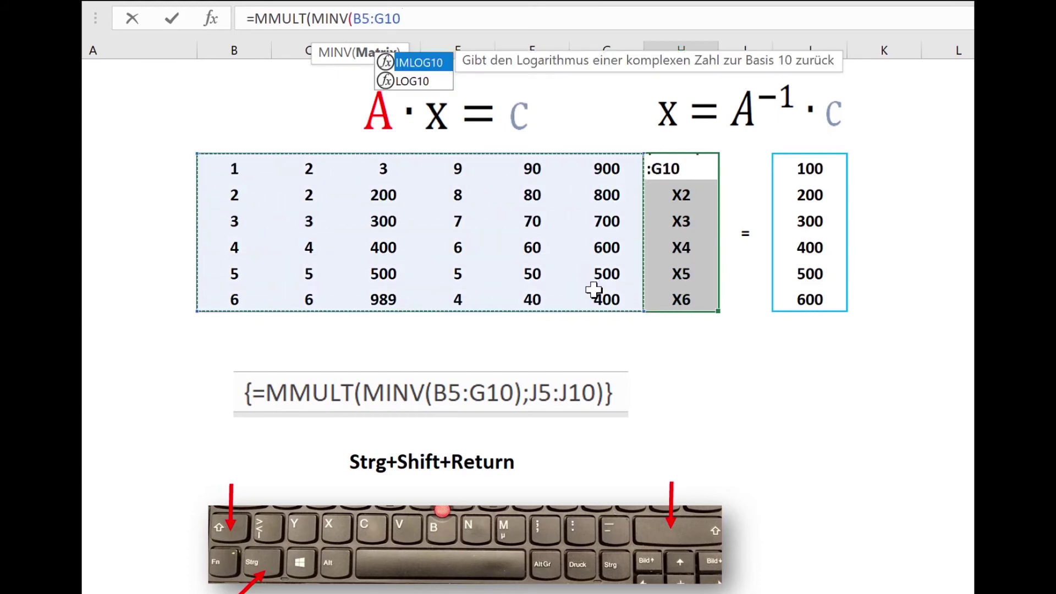
text())
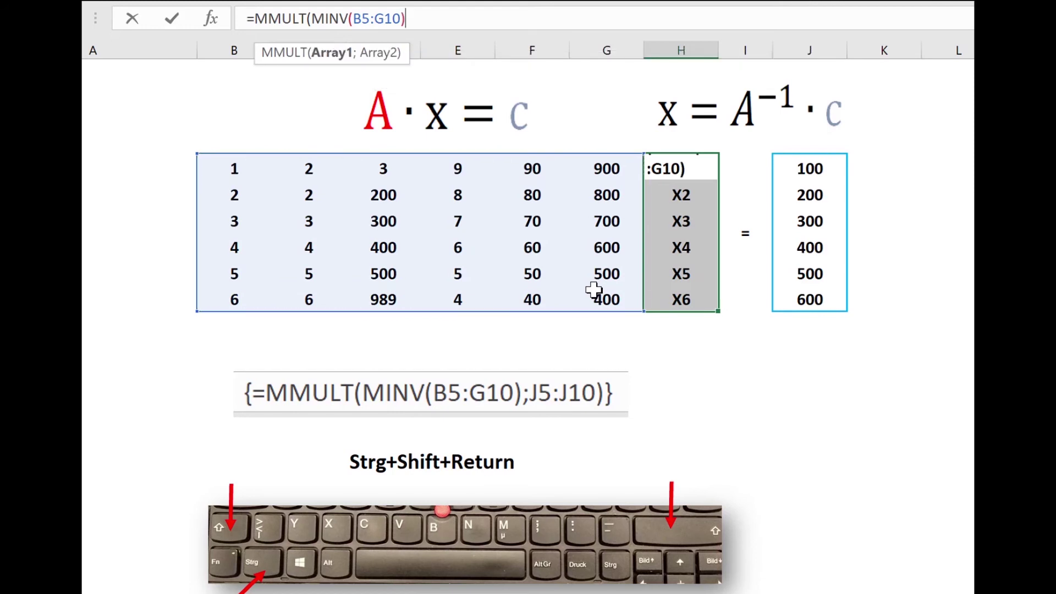
text(;)
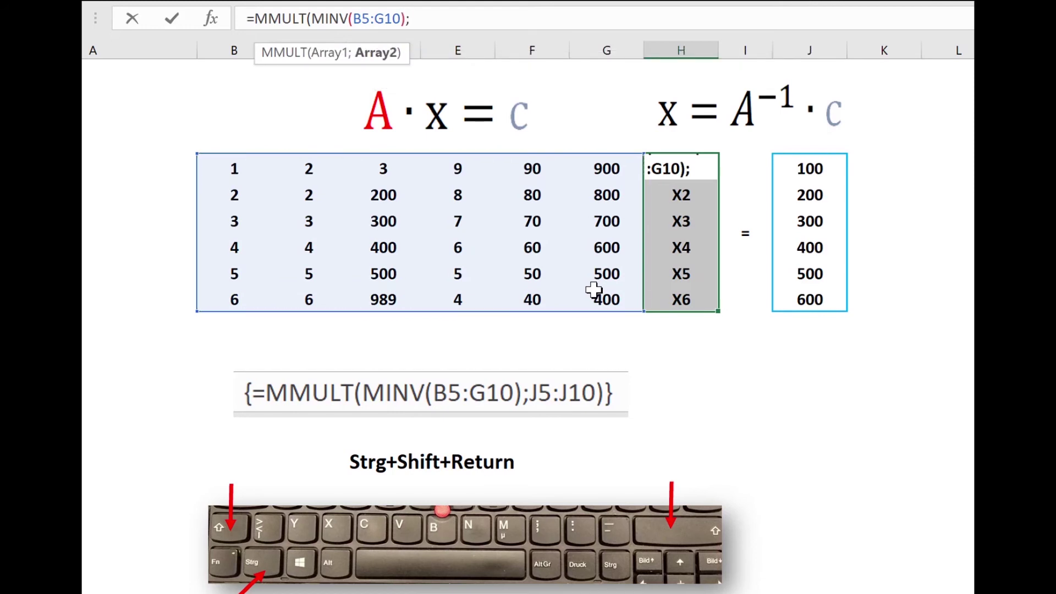
drag(809, 166, 804, 291)
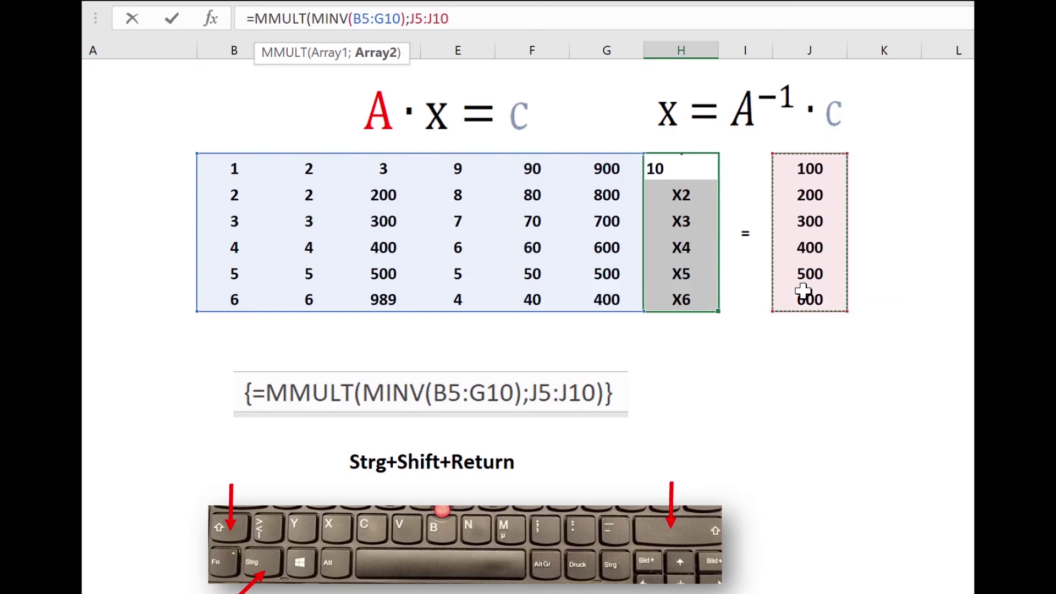
text())
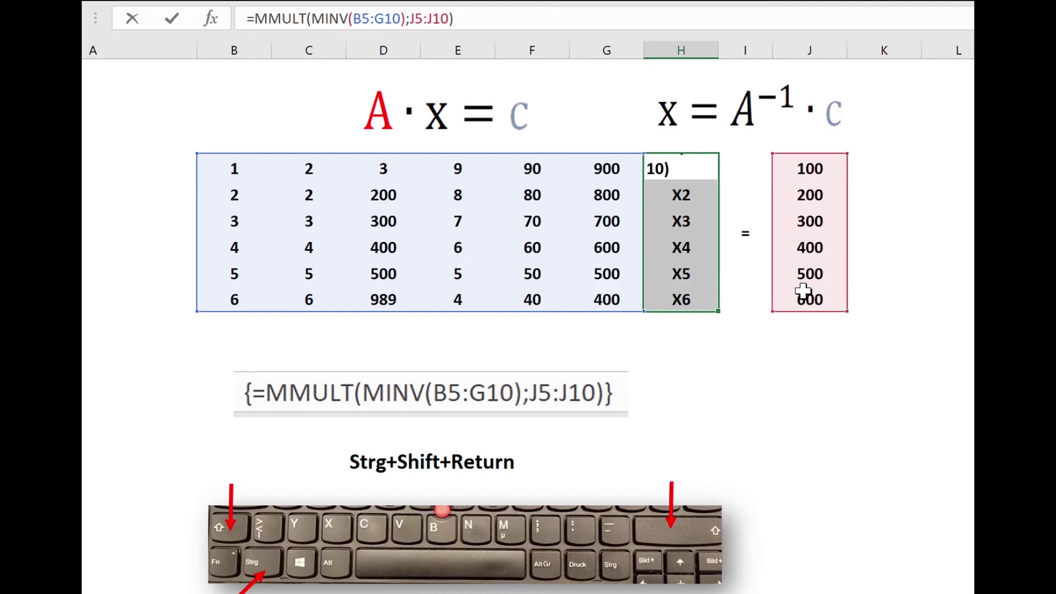
- Commit the formula as an array across H5:H10, then set B5 to 0 so the solutions update
key(ctrl+shift+Return)
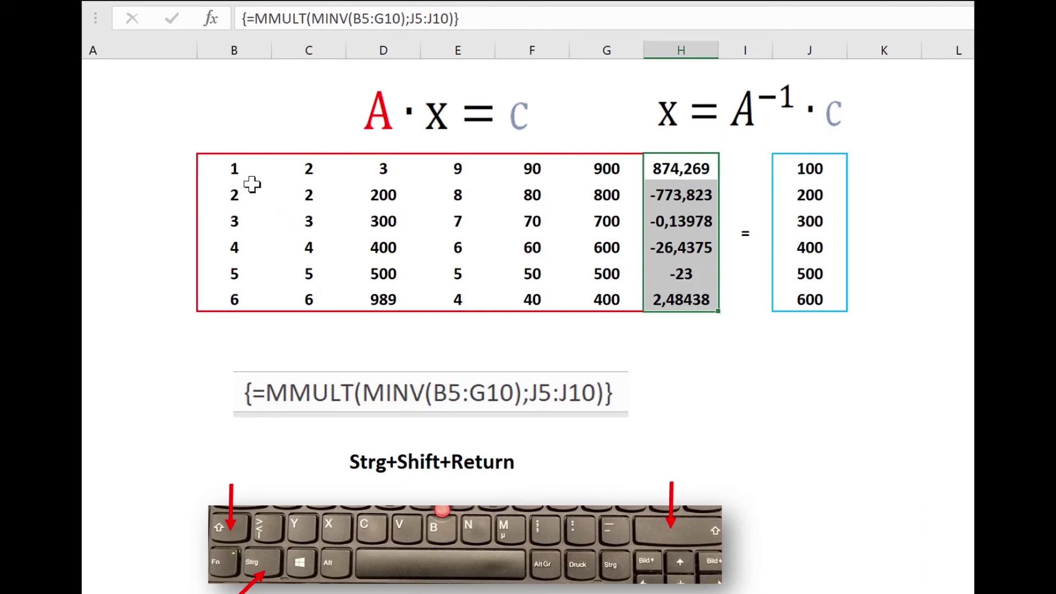
click(239, 172)
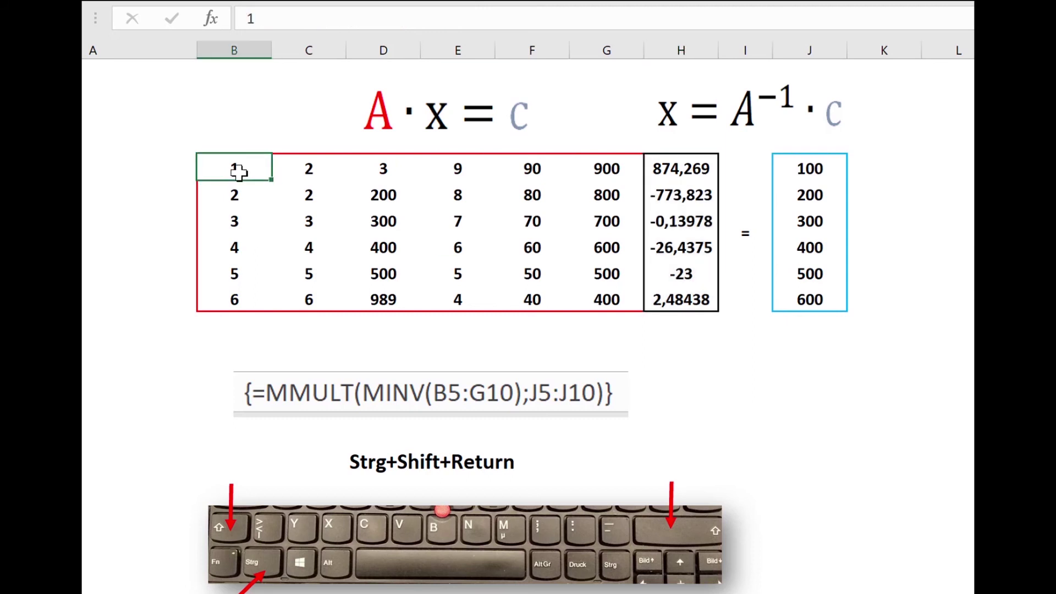
text(0)
key(Return)
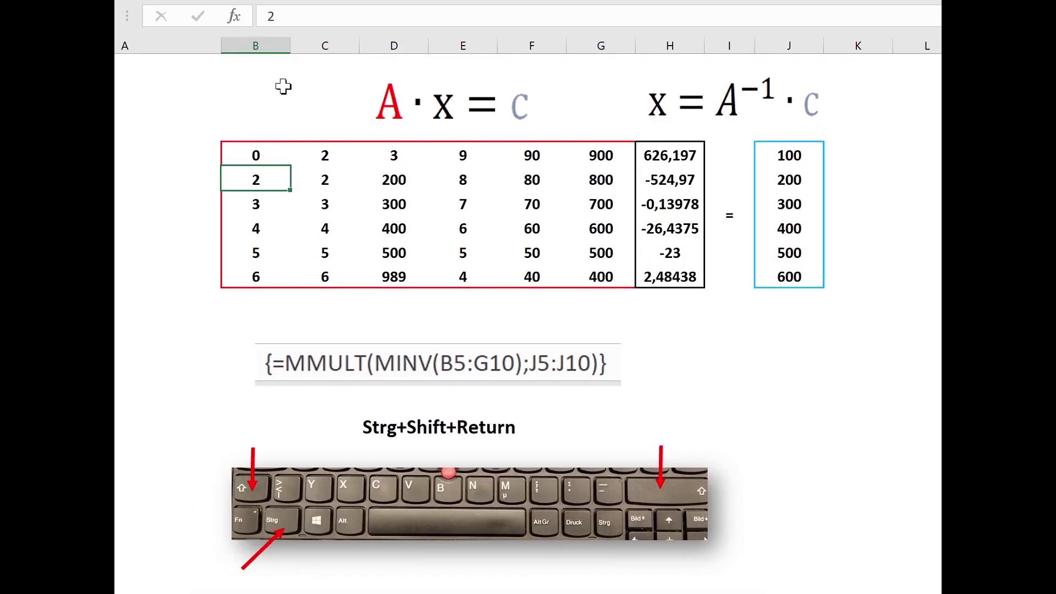